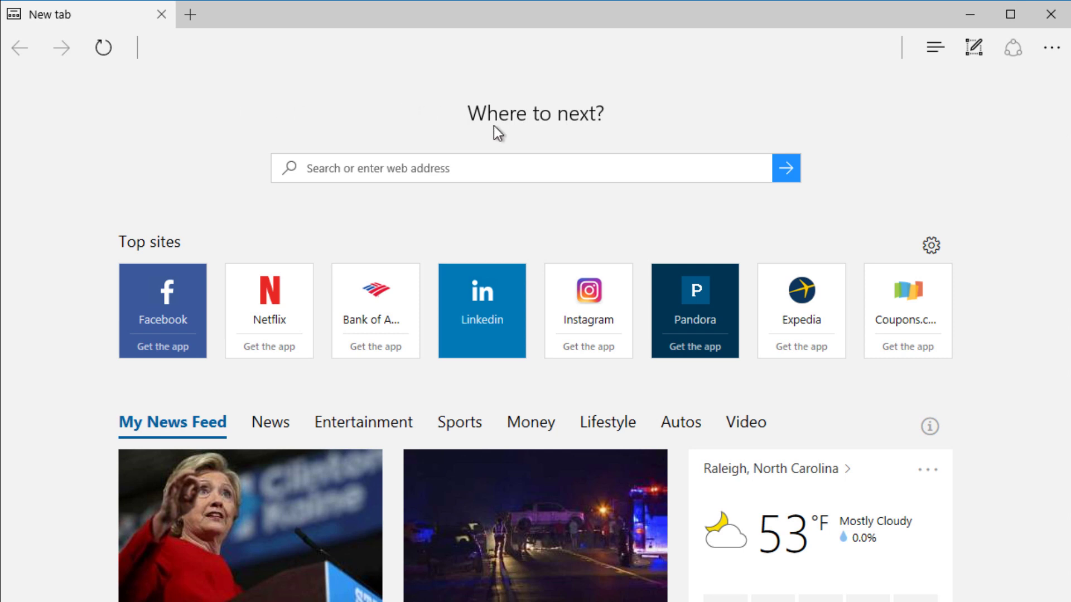
Enter airbnb.com in the new-tab page's search box to load Airbnb's homepage.
click(614, 170)
text(airbnb)
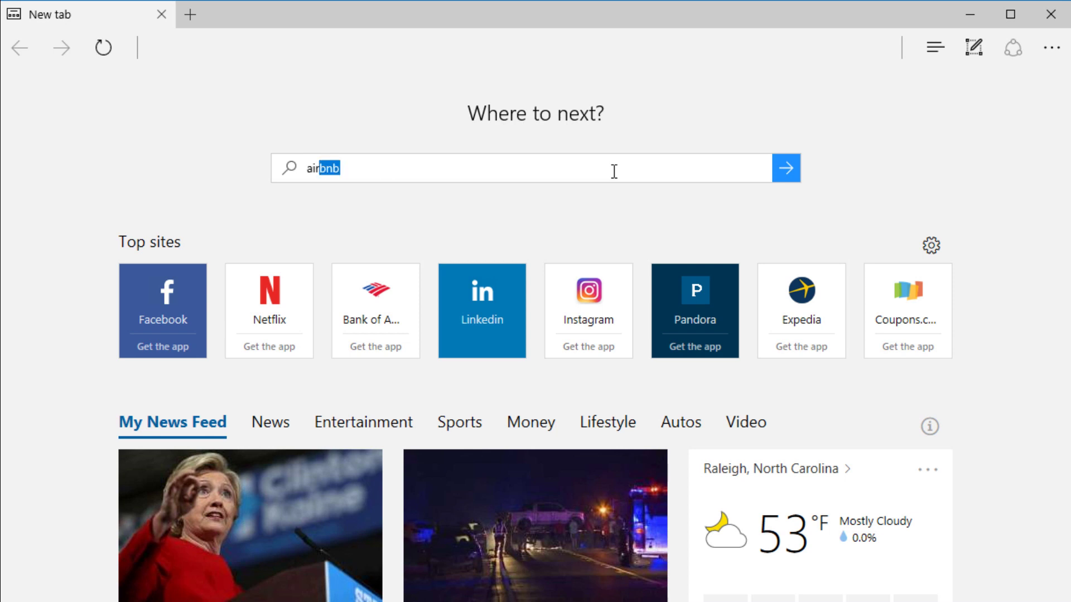
text(.com)
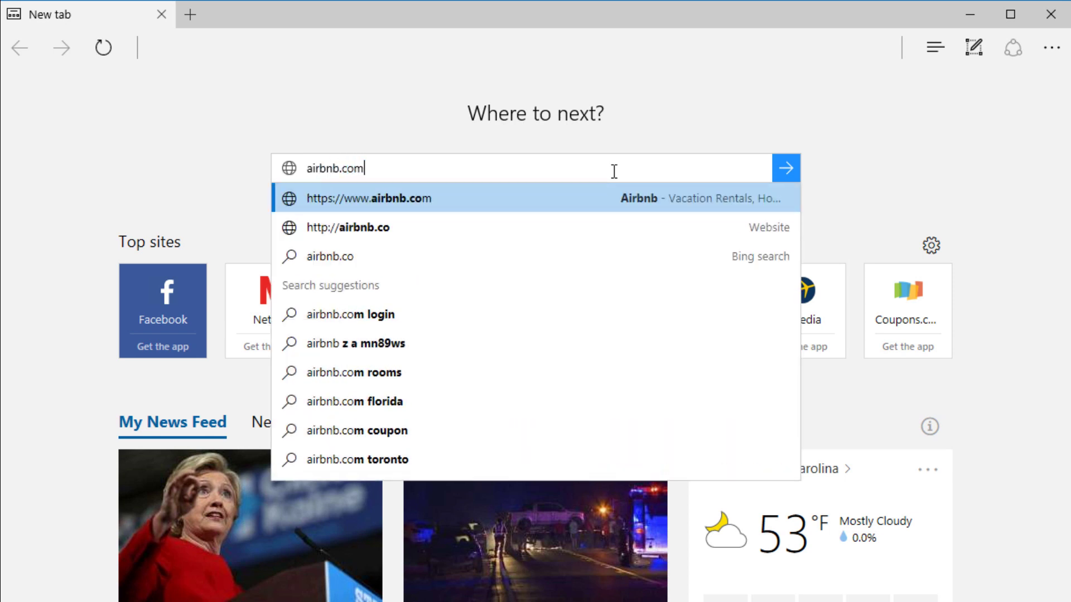
key(Return)
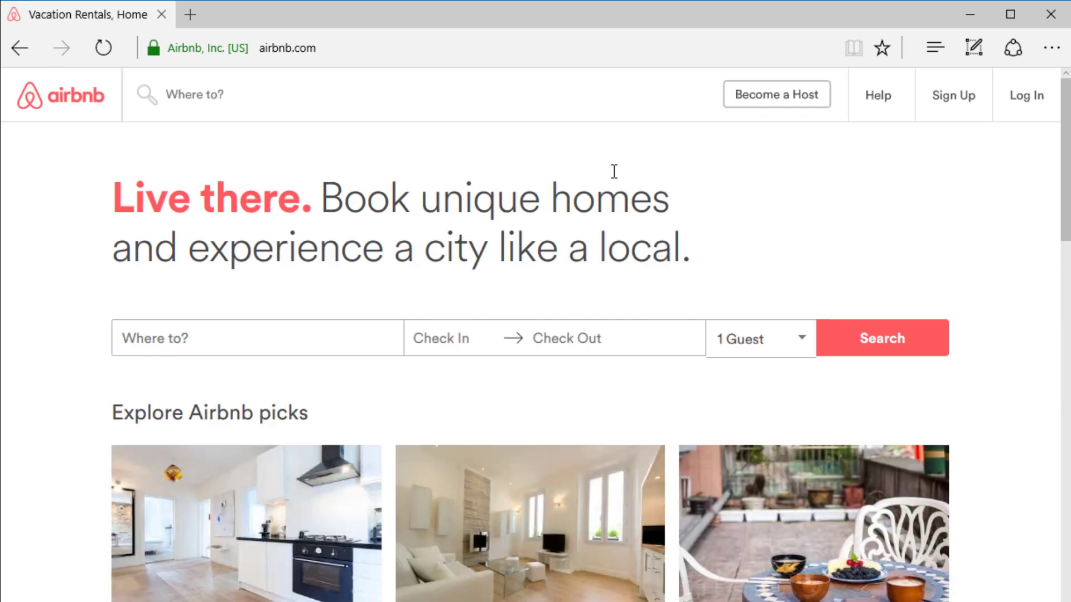
Replace the current address with a Bing web search for Neptune.
click(434, 47)
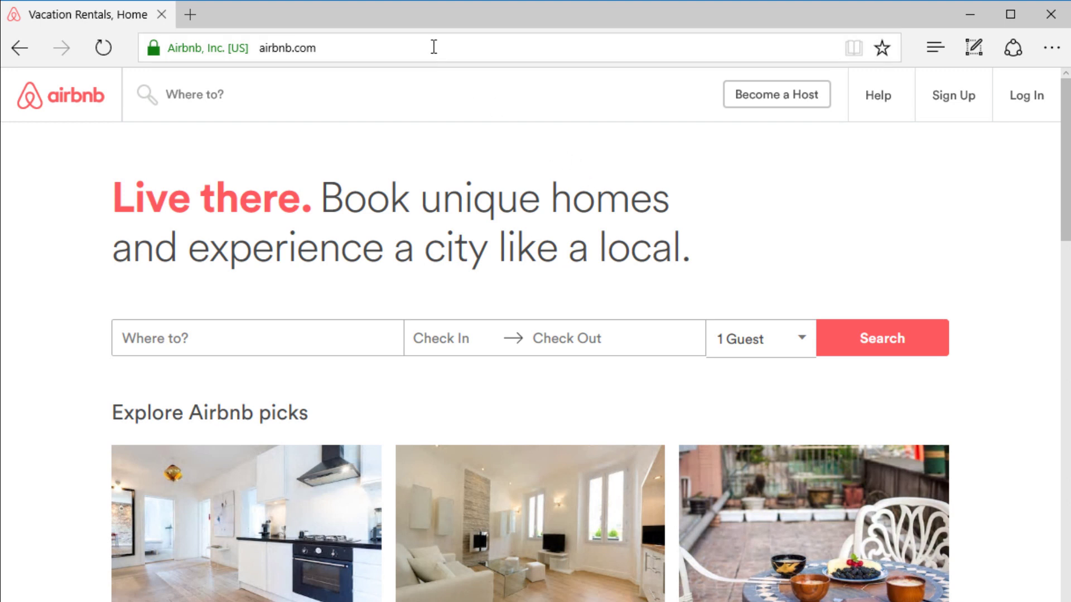
text(Nep)
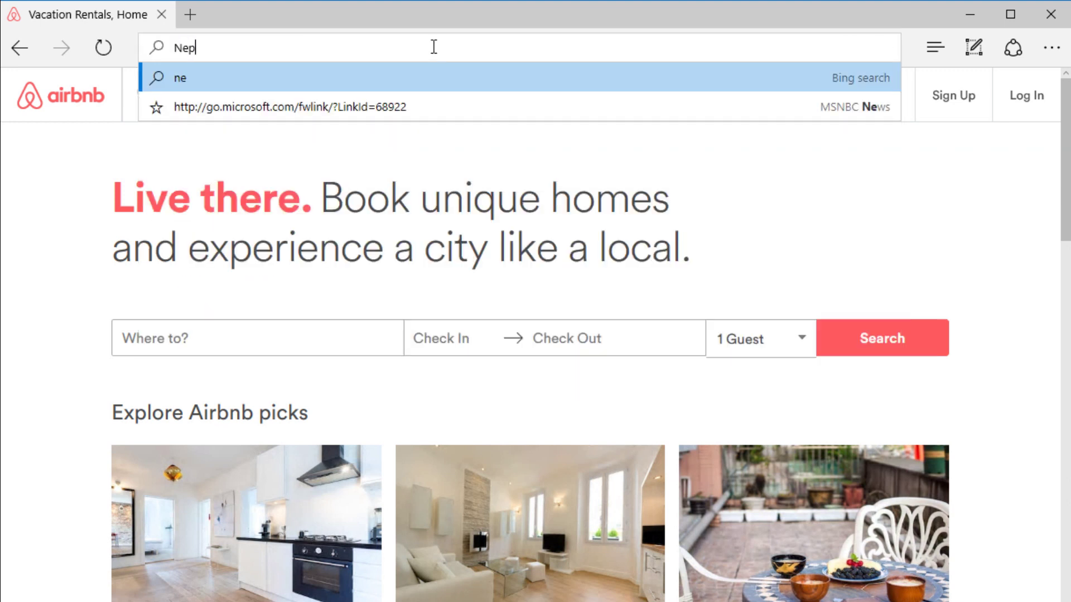
text(tune)
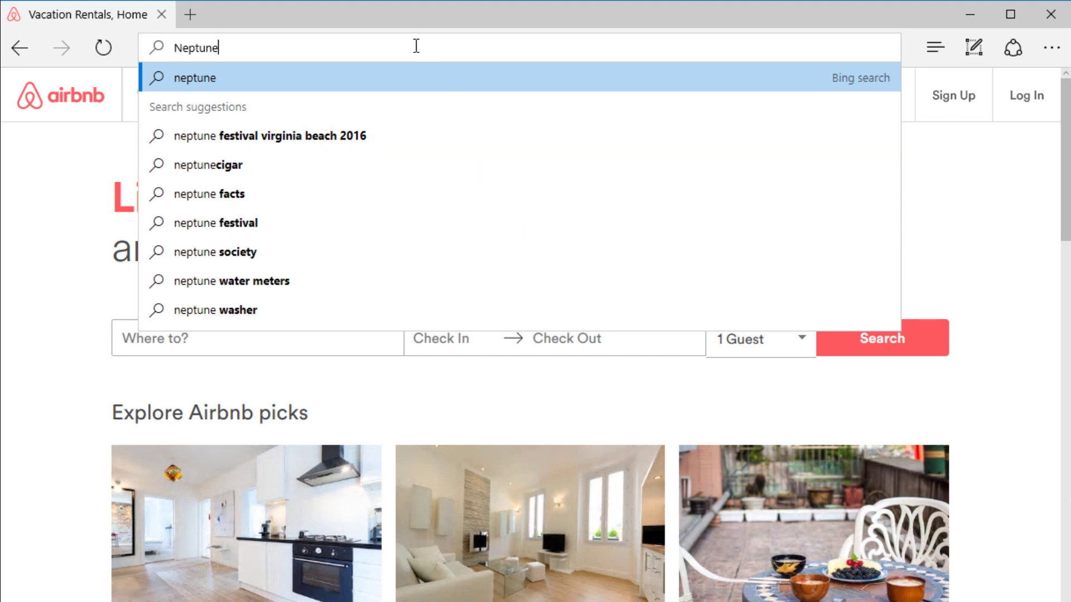
key(Return)
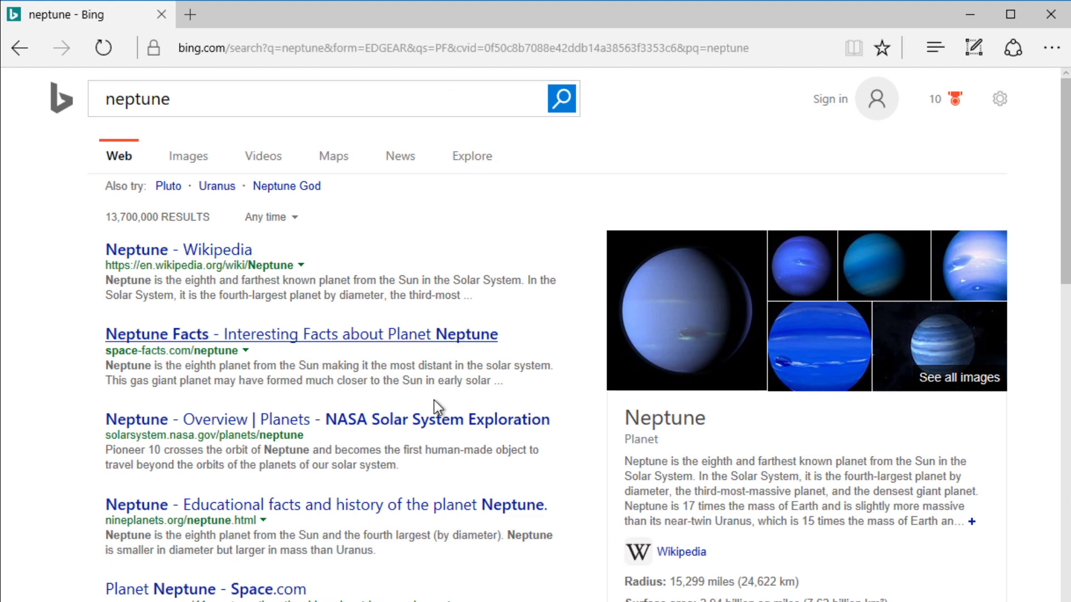
Open NASA's Neptune overview result, return to the search results, then reload the NASA page.
click(432, 425)
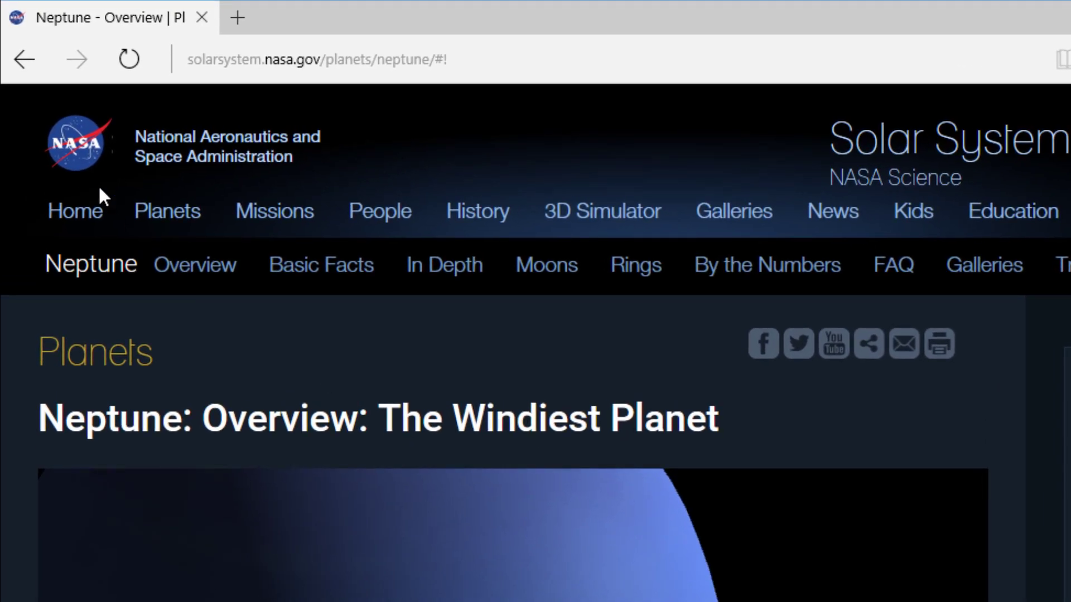
click(25, 59)
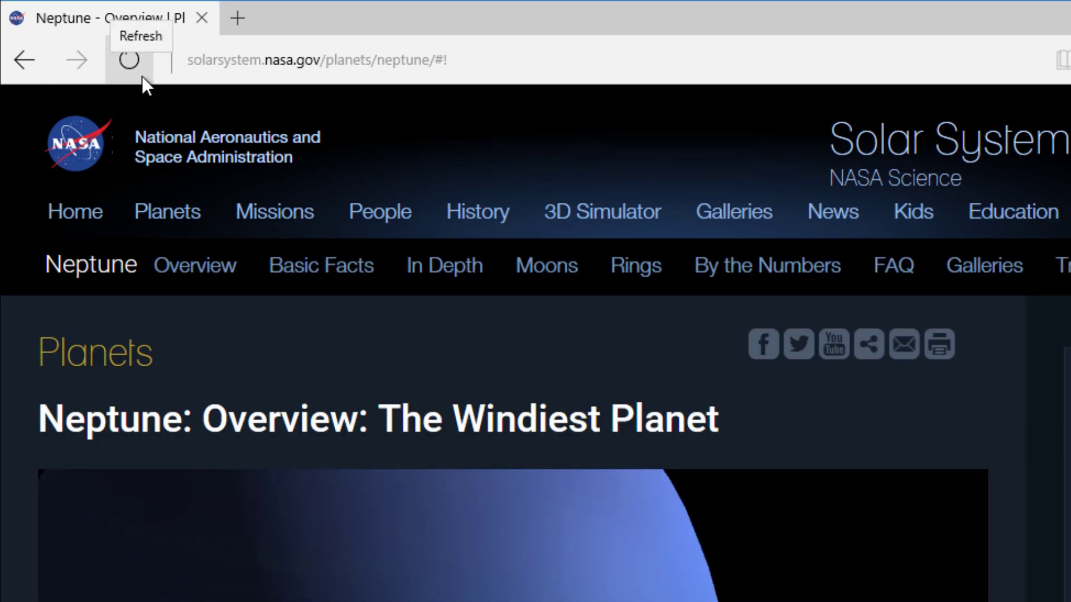
click(129, 60)
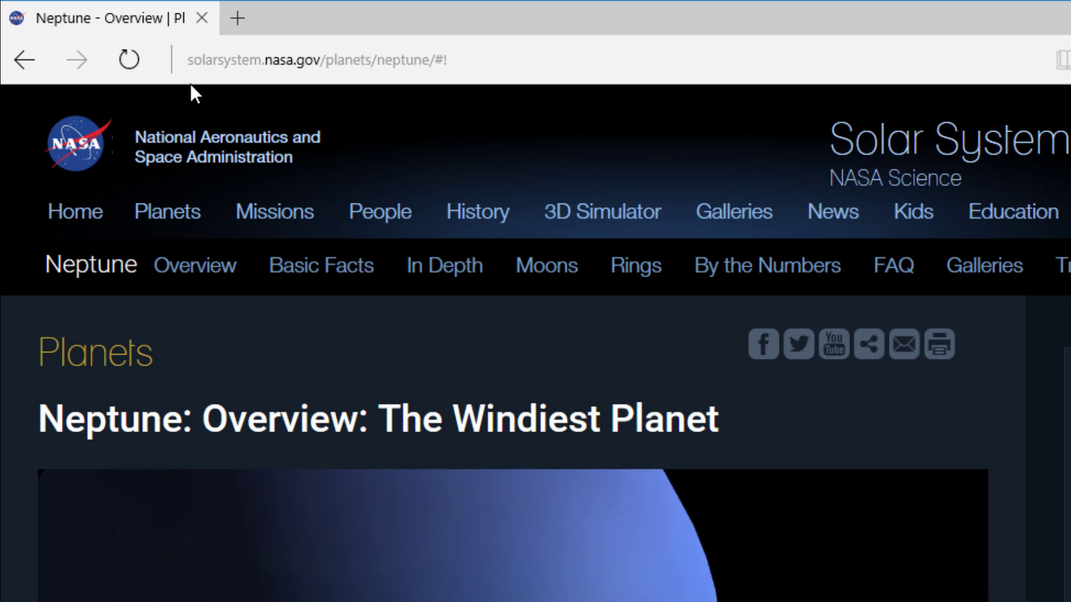
Open etsy.com in a new tab and close the NASA Neptune tab.
click(237, 24)
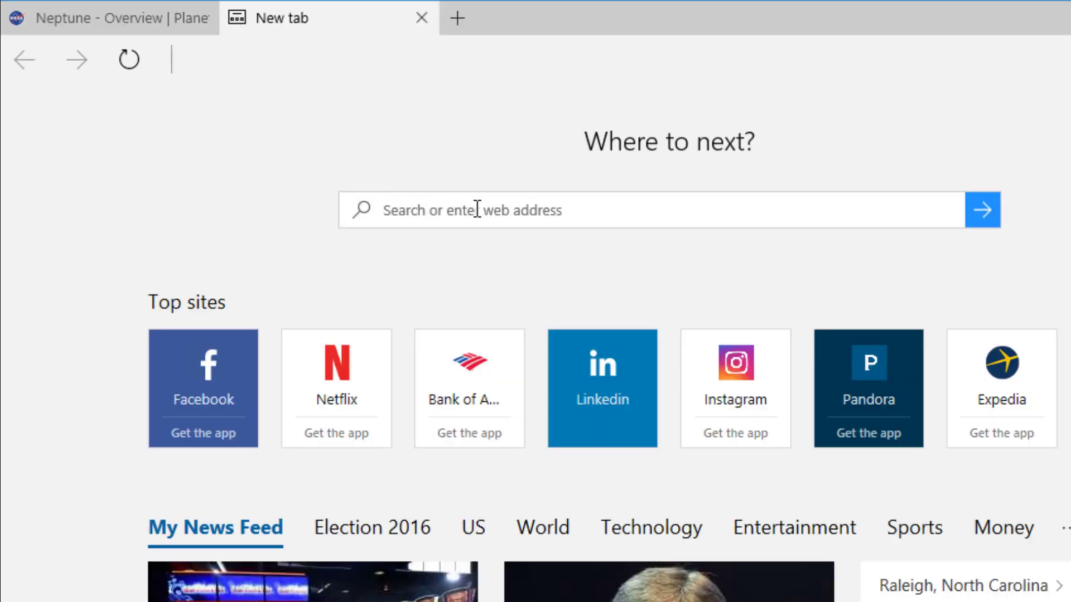
text(etsy.com)
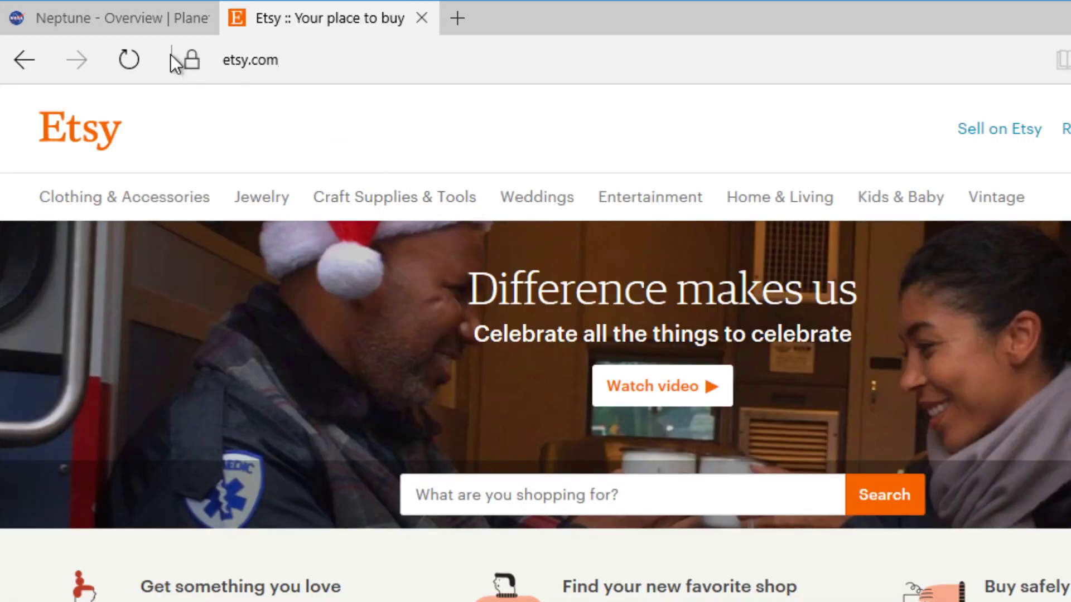
click(140, 21)
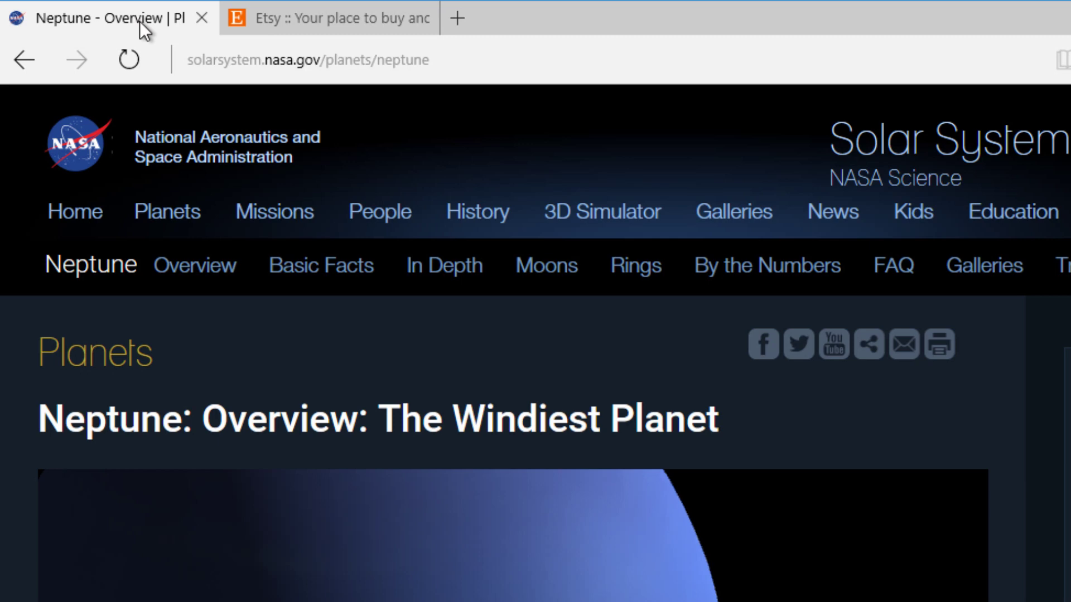
click(202, 18)
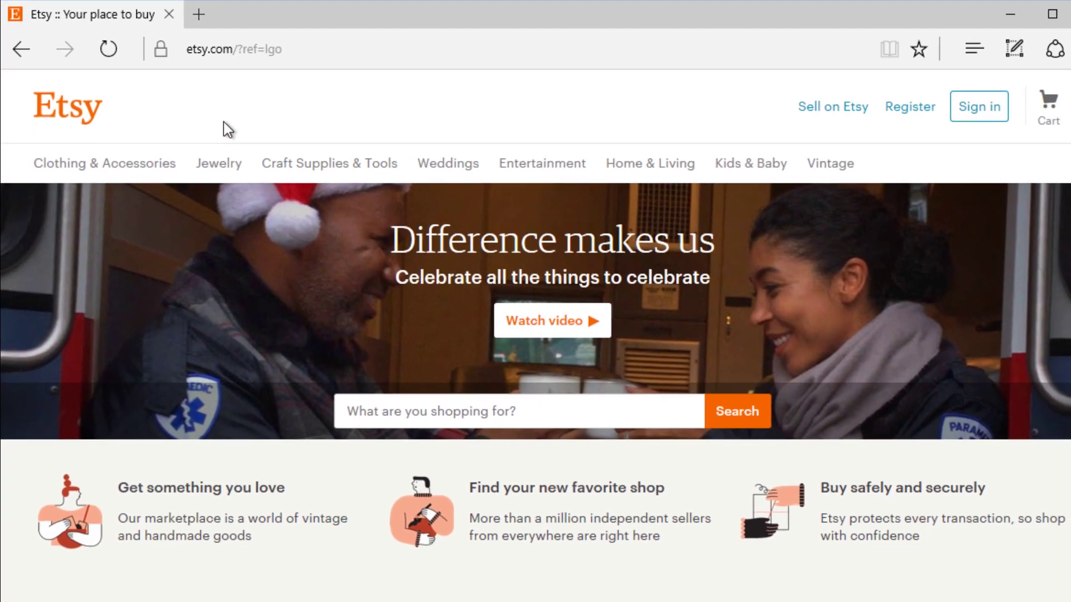
scroll(219, 126, down, 3)
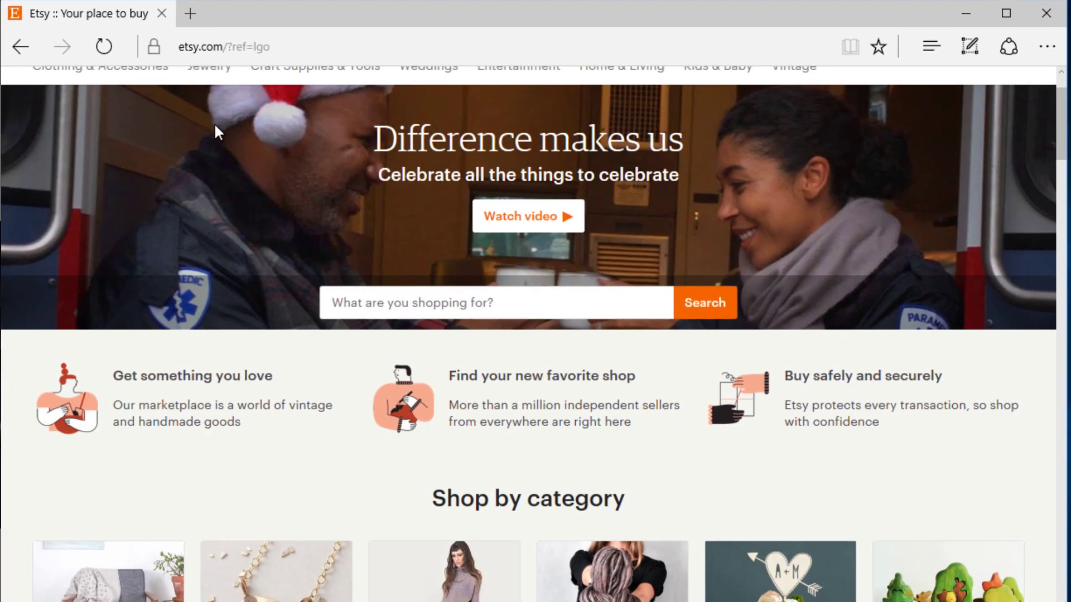
scroll(206, 210, down, 2)
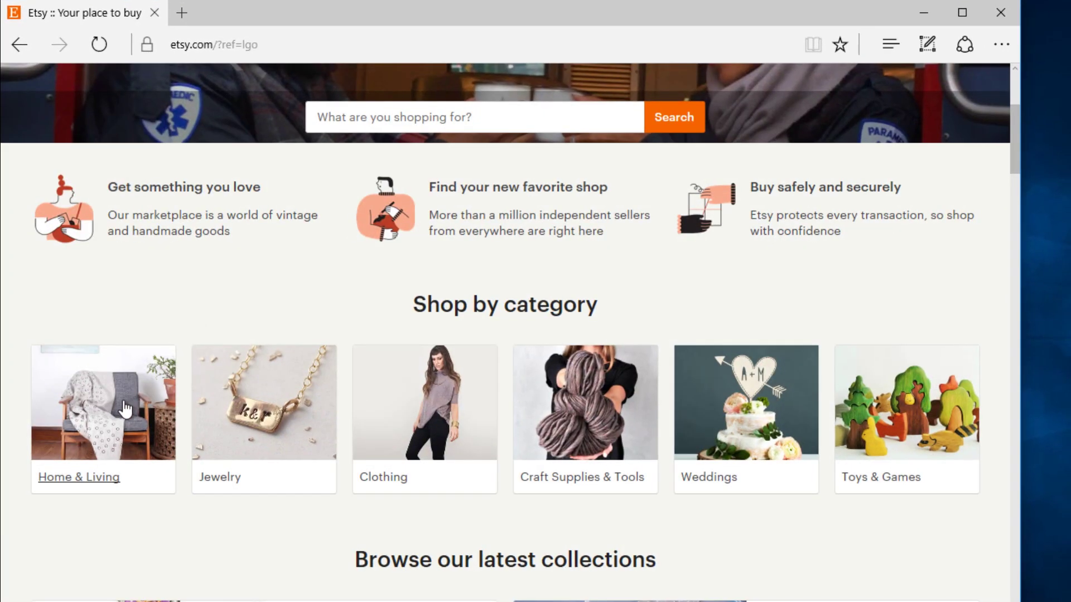
Open Etsy's Home & Living, Jewelry and Craft Supplies & Tools categories in new tabs.
right_click(123, 401)
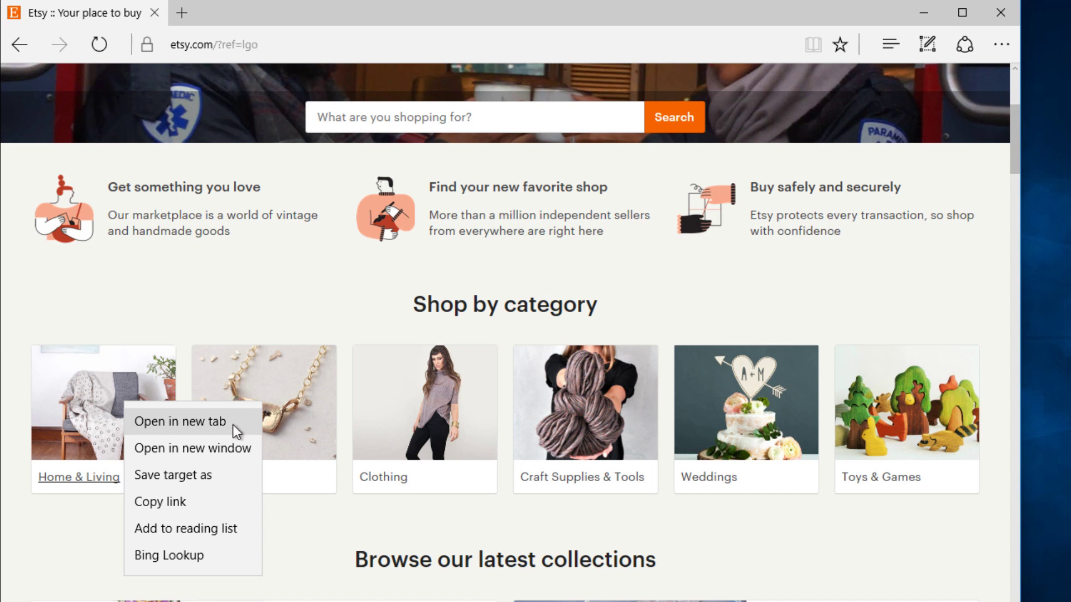
click(233, 424)
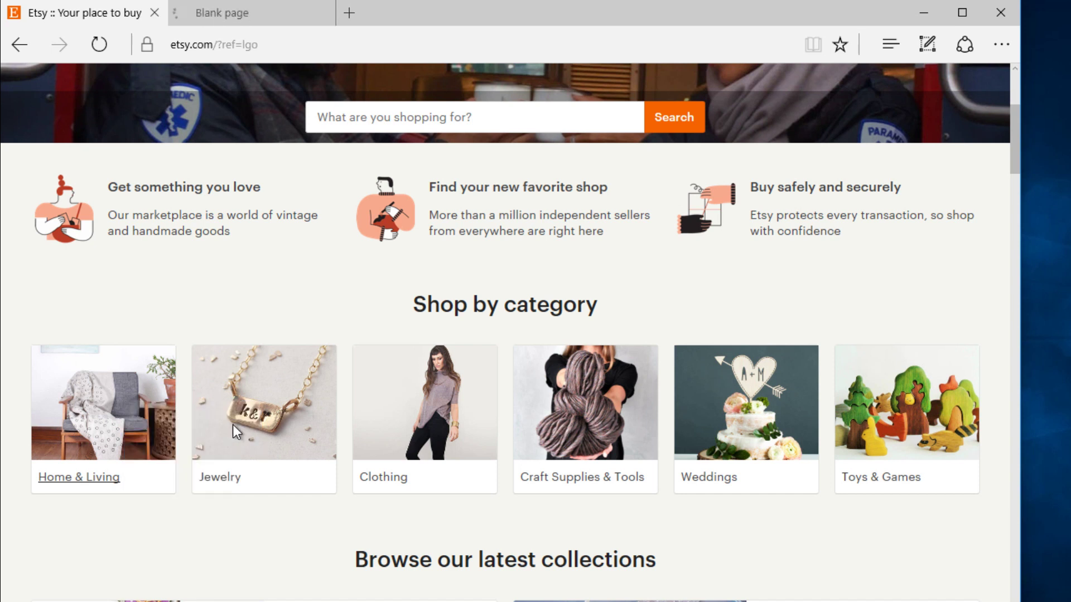
right_click(305, 400)
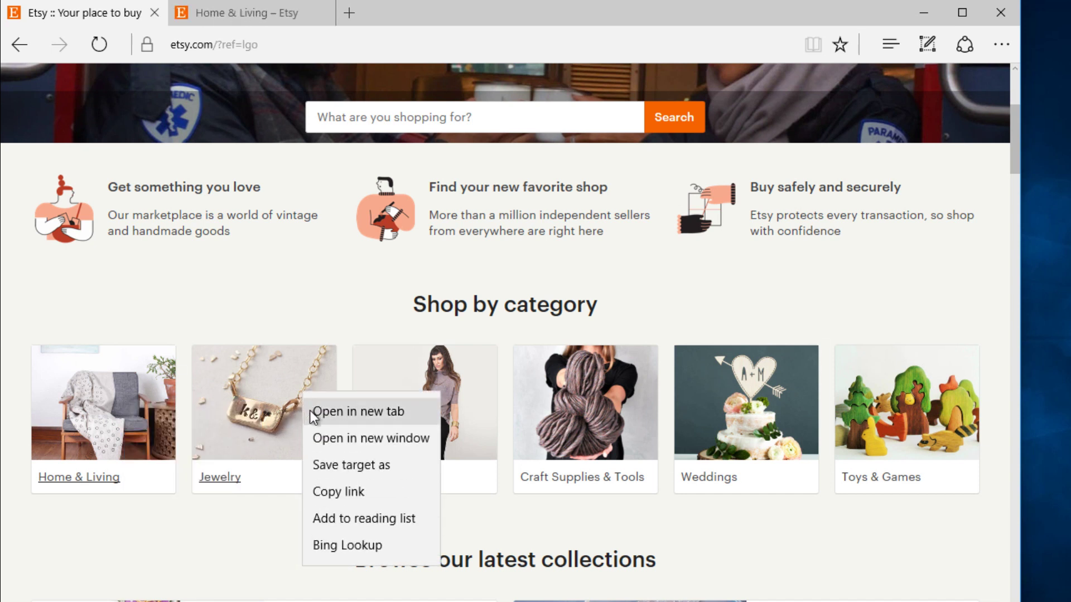
click(359, 414)
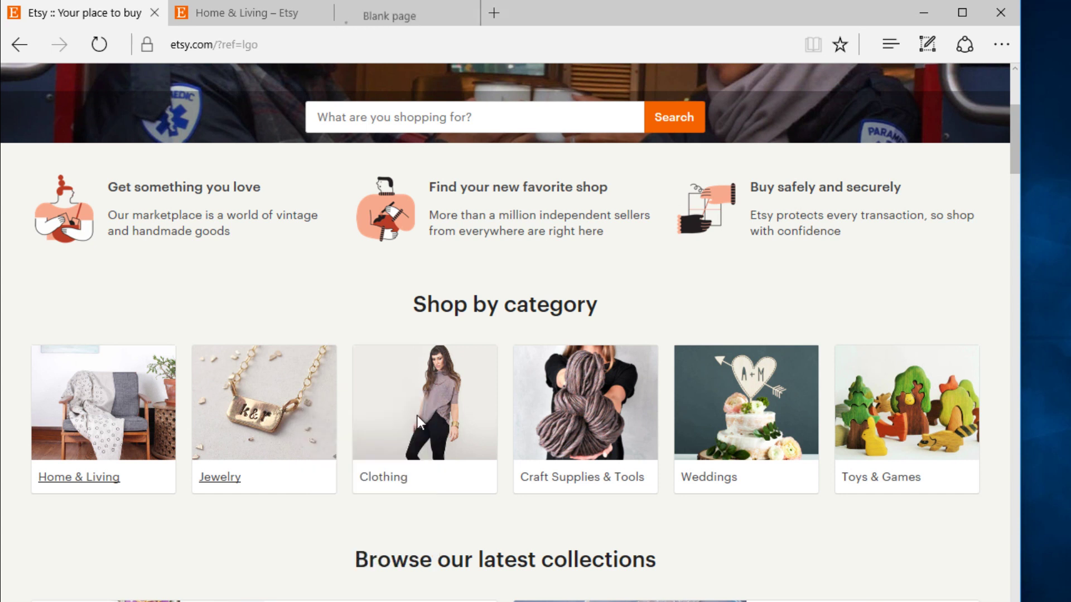
right_click(551, 389)
click(603, 401)
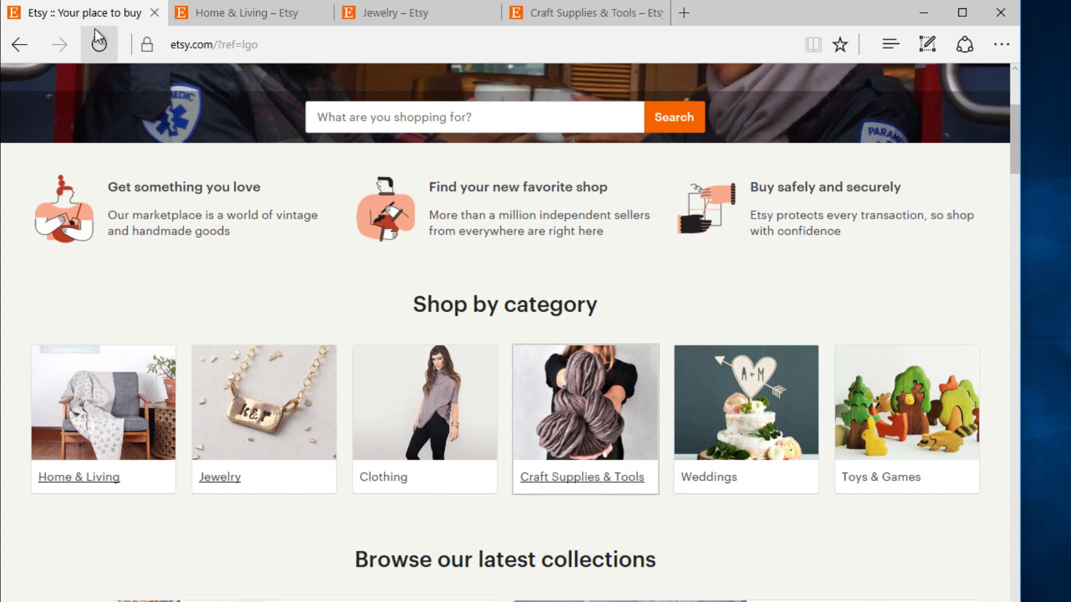
Move the 'Etsy :: Your place to buy' tab to the end, then detach it into its own window.
drag(92, 14, 597, 19)
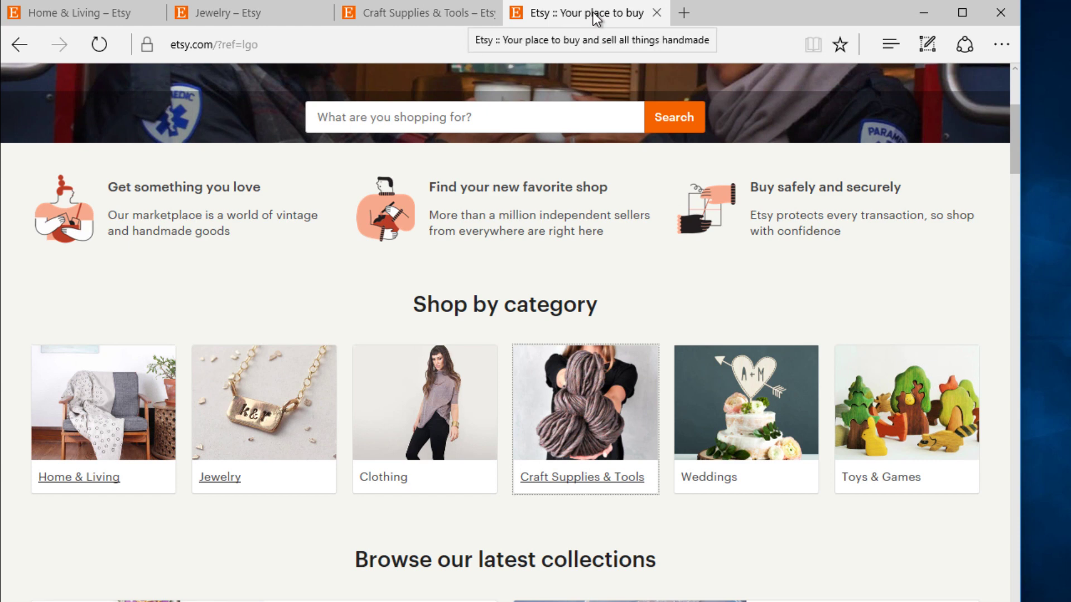
mouse_move(574, 16)
mouse_down()
mouse_move(824, 266)
mouse_move(1038, 286)
mouse_up()
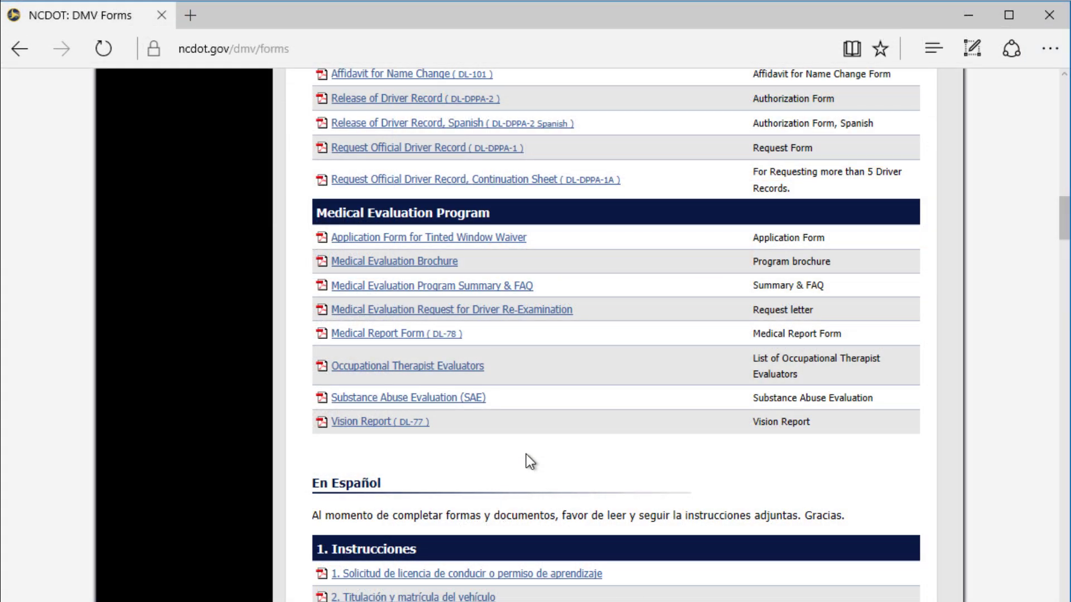
Save the Medical Report Form (DL-78) PDF link to Downloads as 'Medical Form.pdf'.
right_click(456, 339)
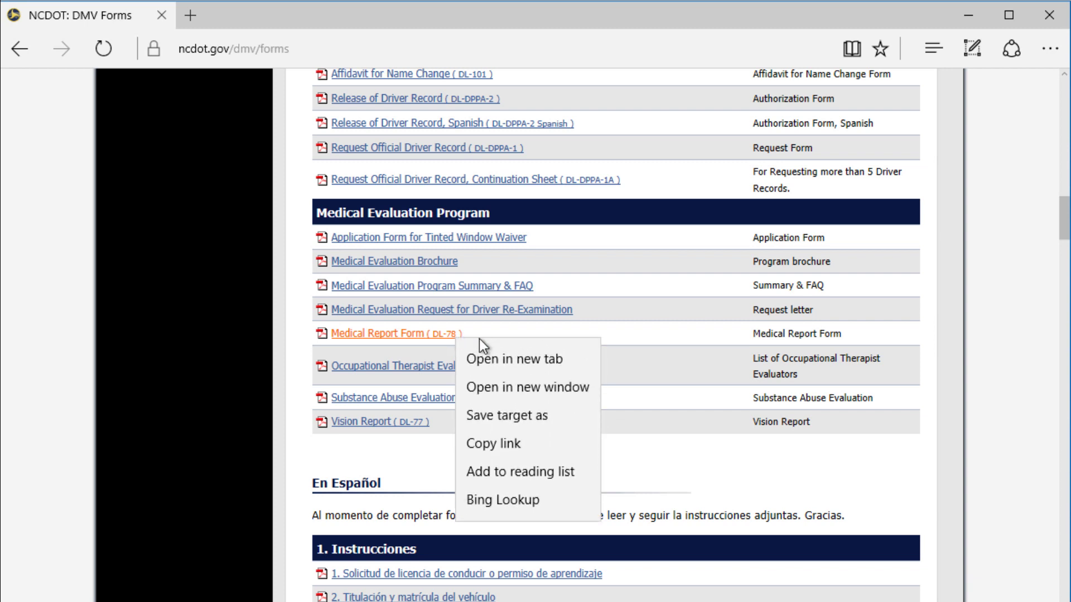
click(575, 416)
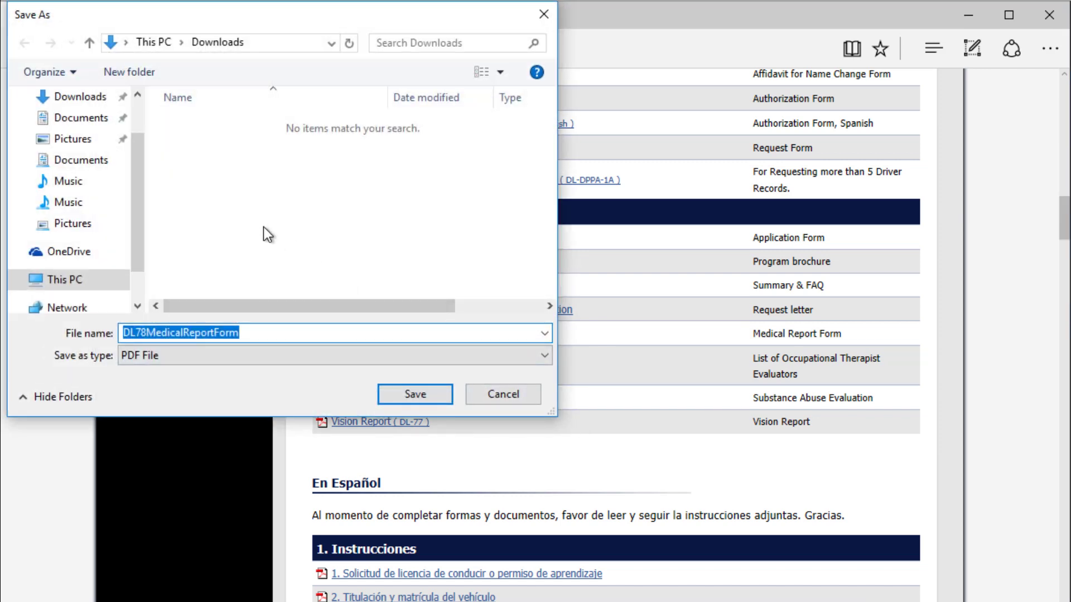
click(81, 97)
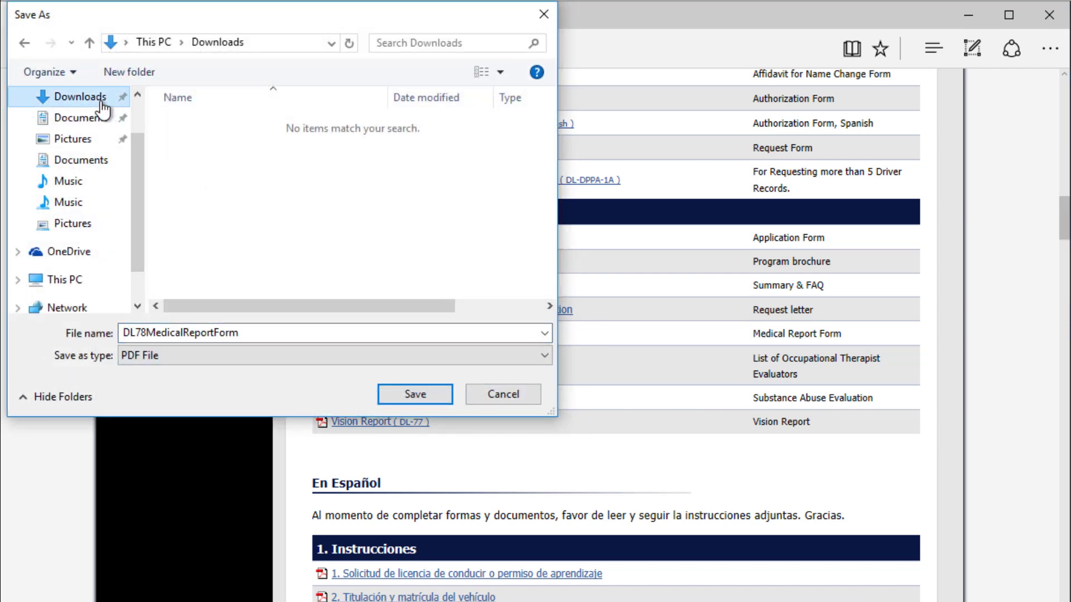
click(234, 333)
double_click(235, 334)
text(Medical Form)
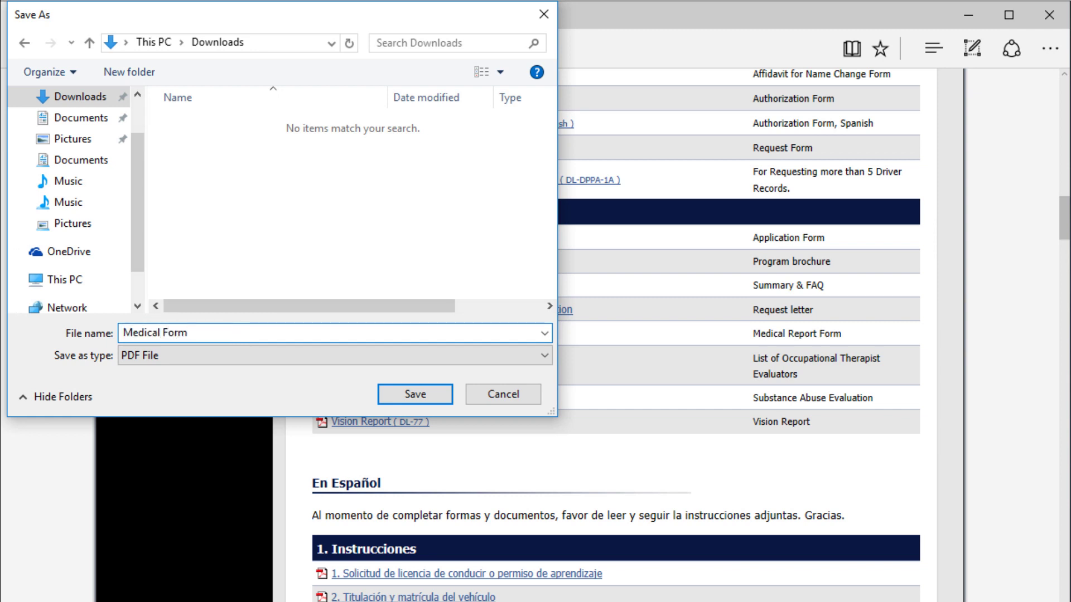
click(442, 398)
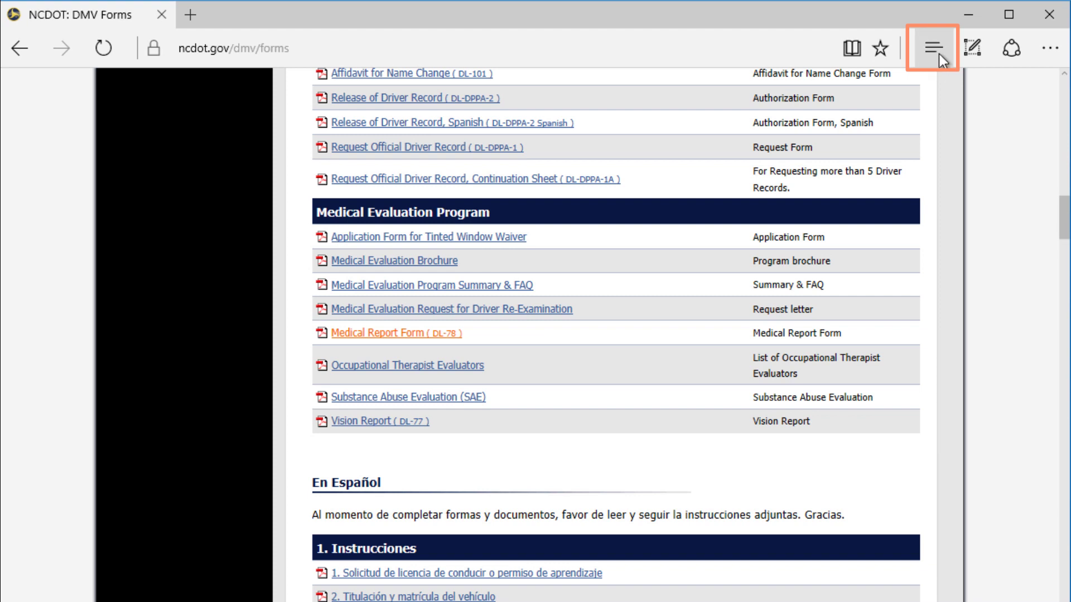
Delete Medical Form.pdf from the Hub's Downloads list, keeping License Form.pdf.
click(939, 55)
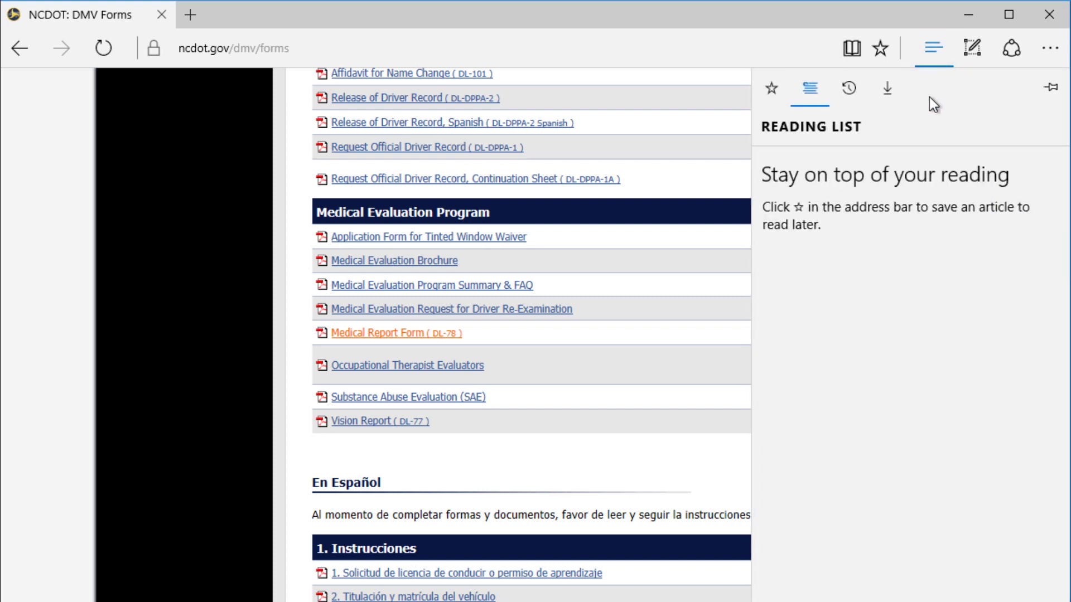
click(888, 89)
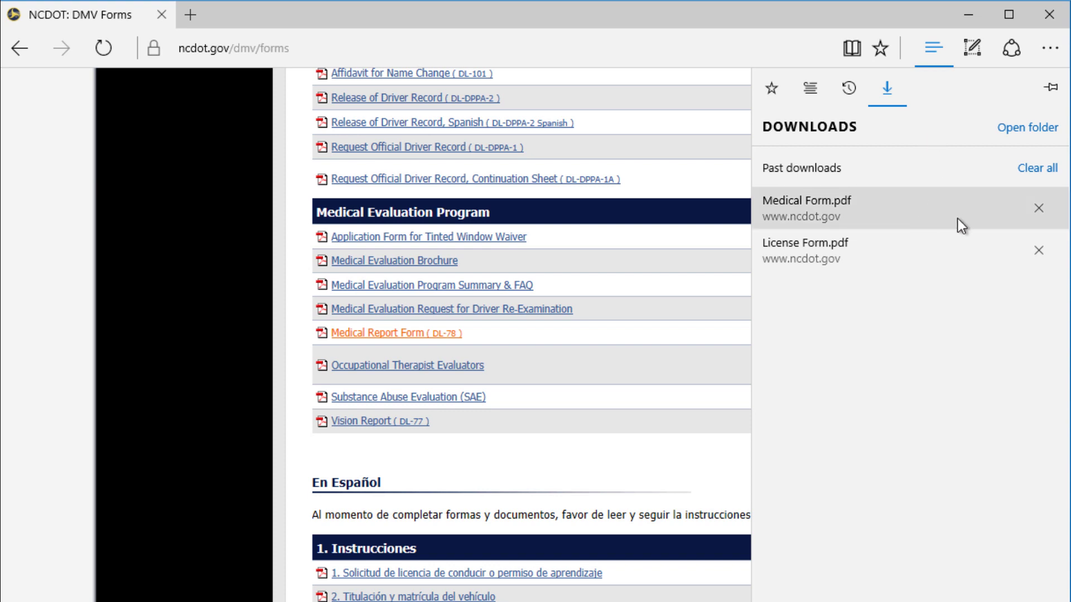
click(1039, 208)
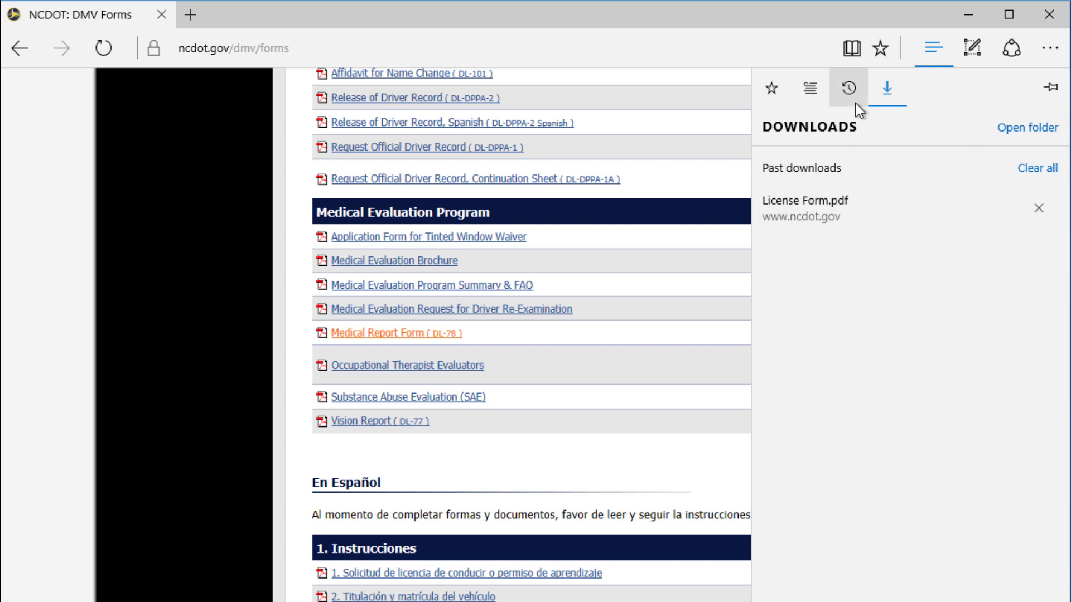
Collapse Last hour, expand Last week, and open the Box Office Mojo entry from History.
click(851, 88)
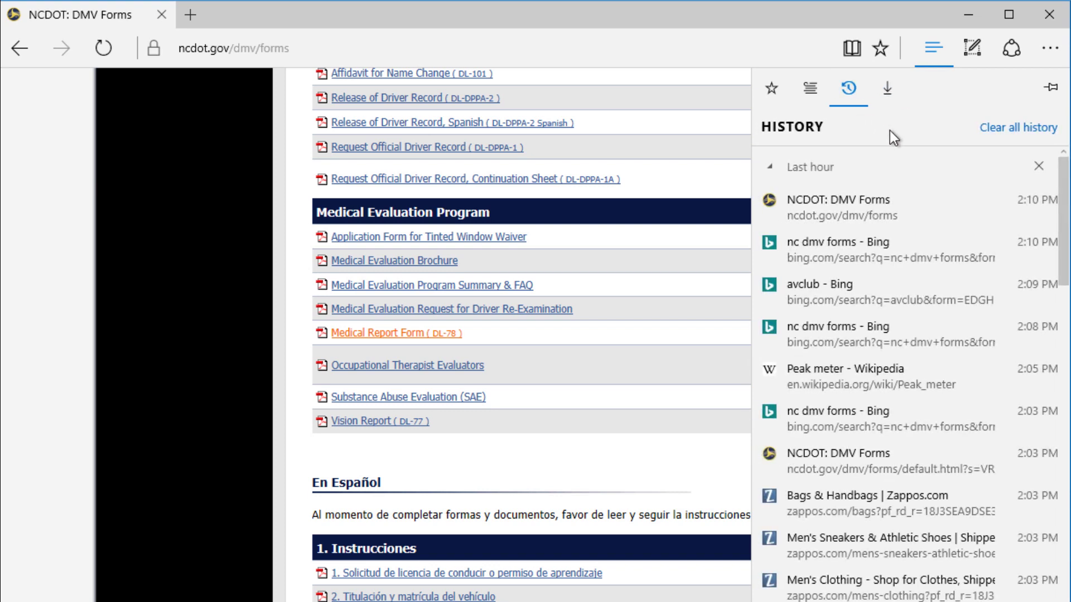
click(772, 169)
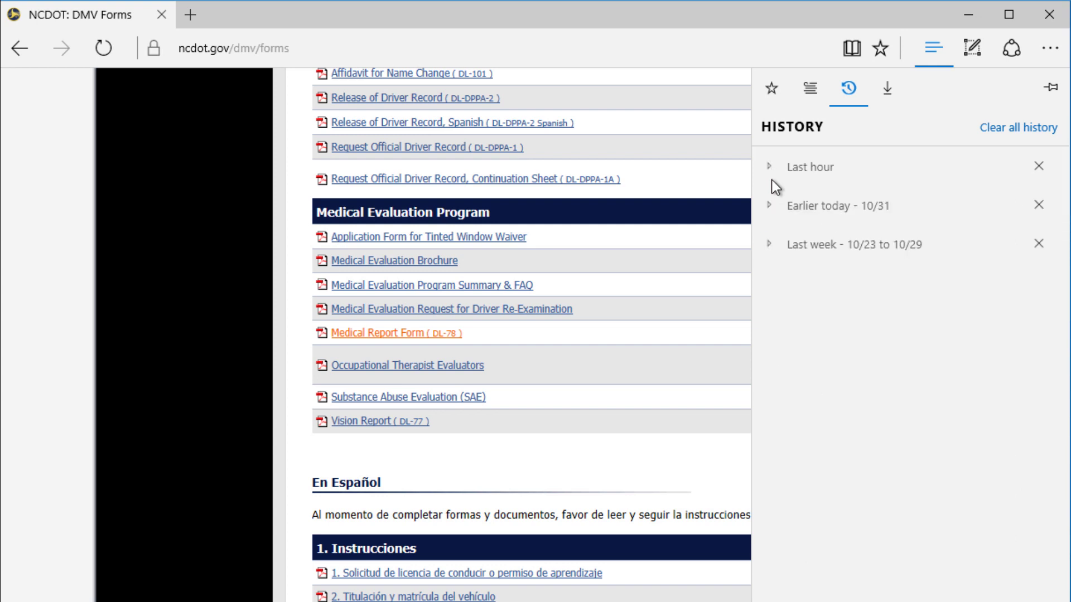
click(771, 245)
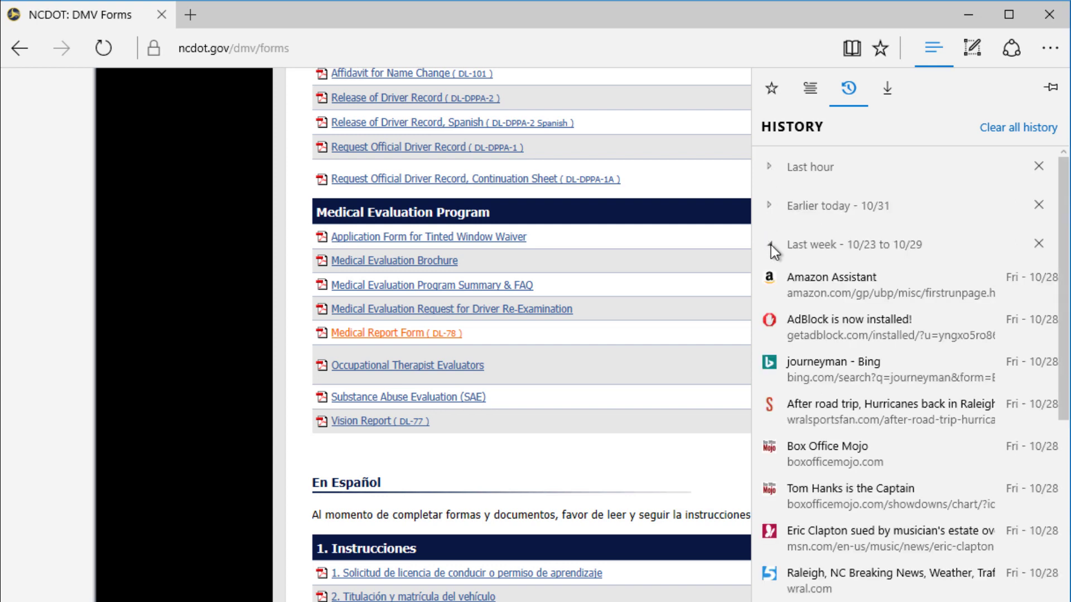
click(930, 449)
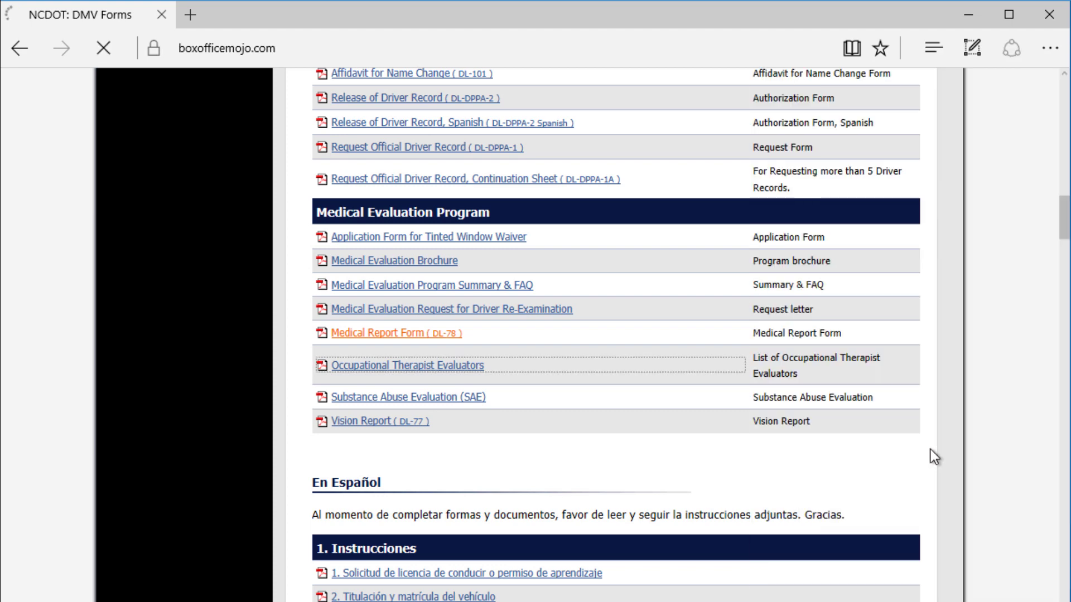